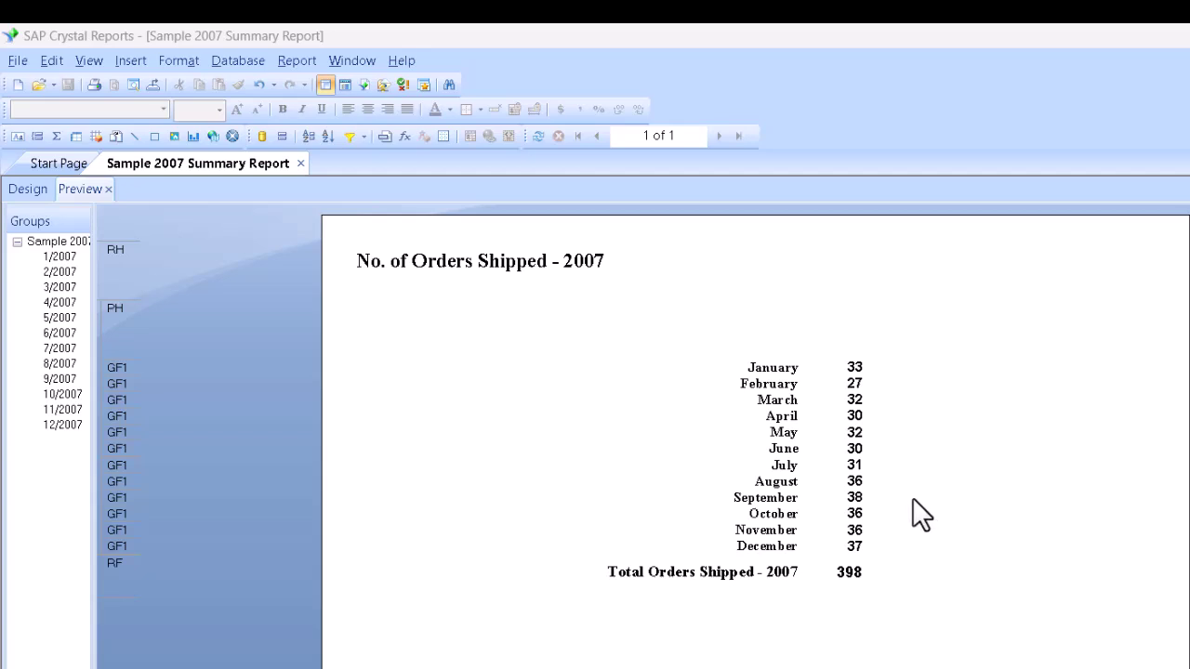
- Switch the summary report from Preview to the Design layout showing its sections
{"action": "left_click", "coordinate": [27, 189]}
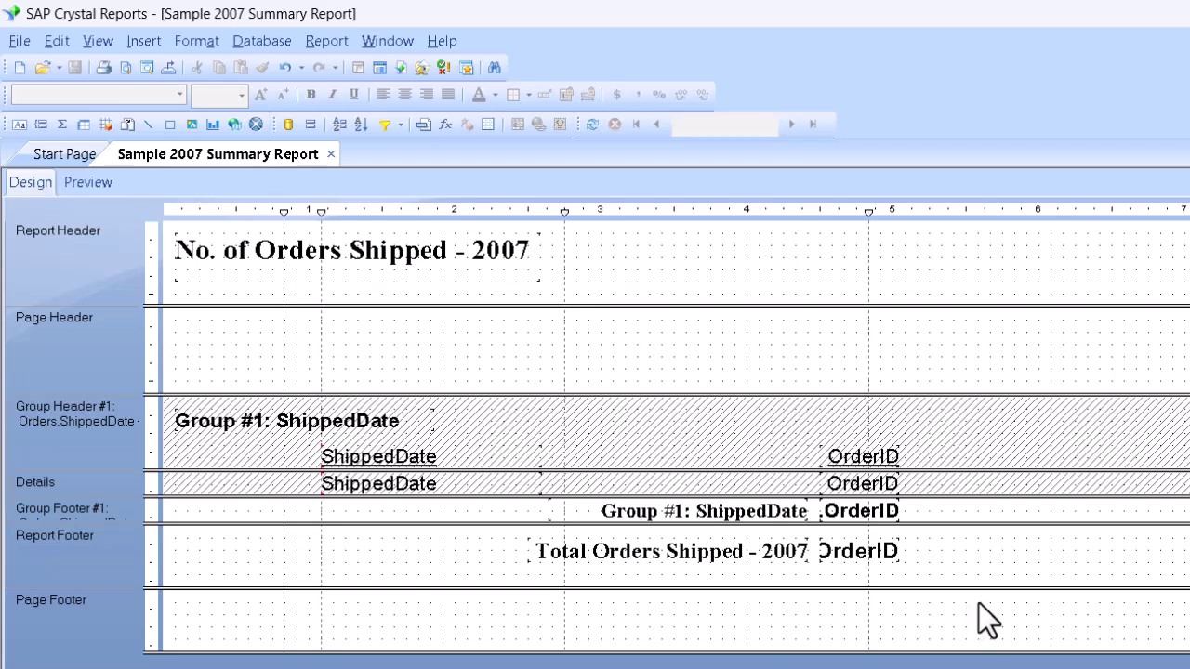
{"action": "left_click", "coordinate": [546, 239]}
{"action": "left_click", "coordinate": [545, 239]}
- Insert a chart counting OrderID by ShippedDate into the Report Header
{"action": "left_click", "coordinate": [150, 41]}
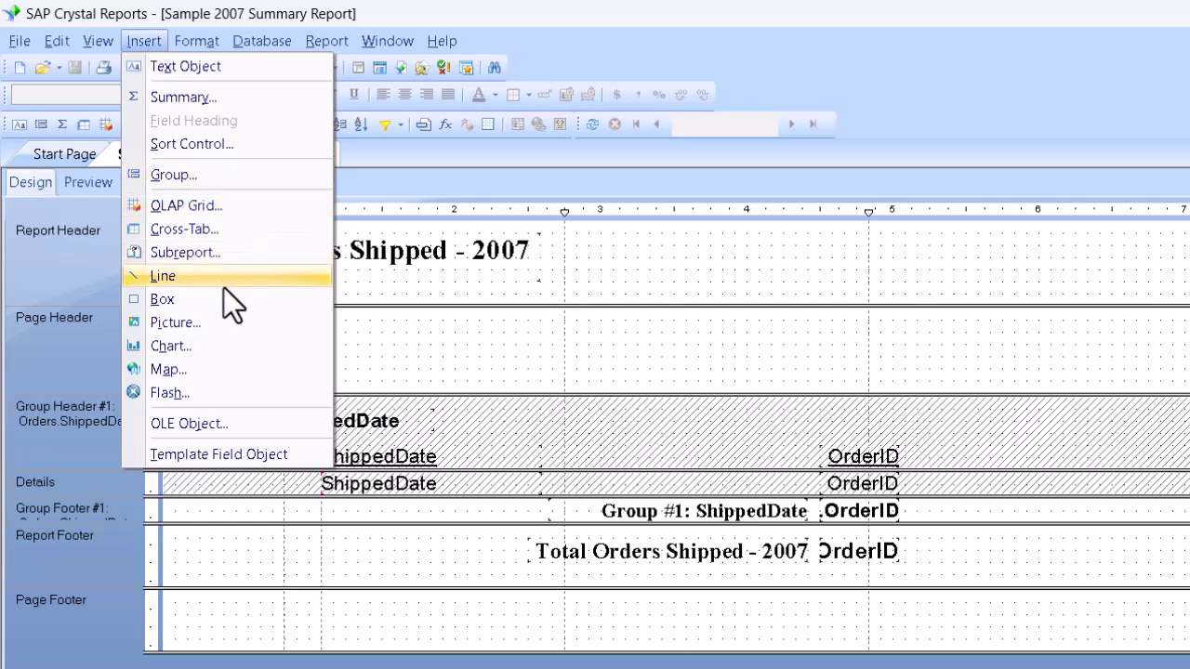
{"action": "left_click", "coordinate": [230, 347]}
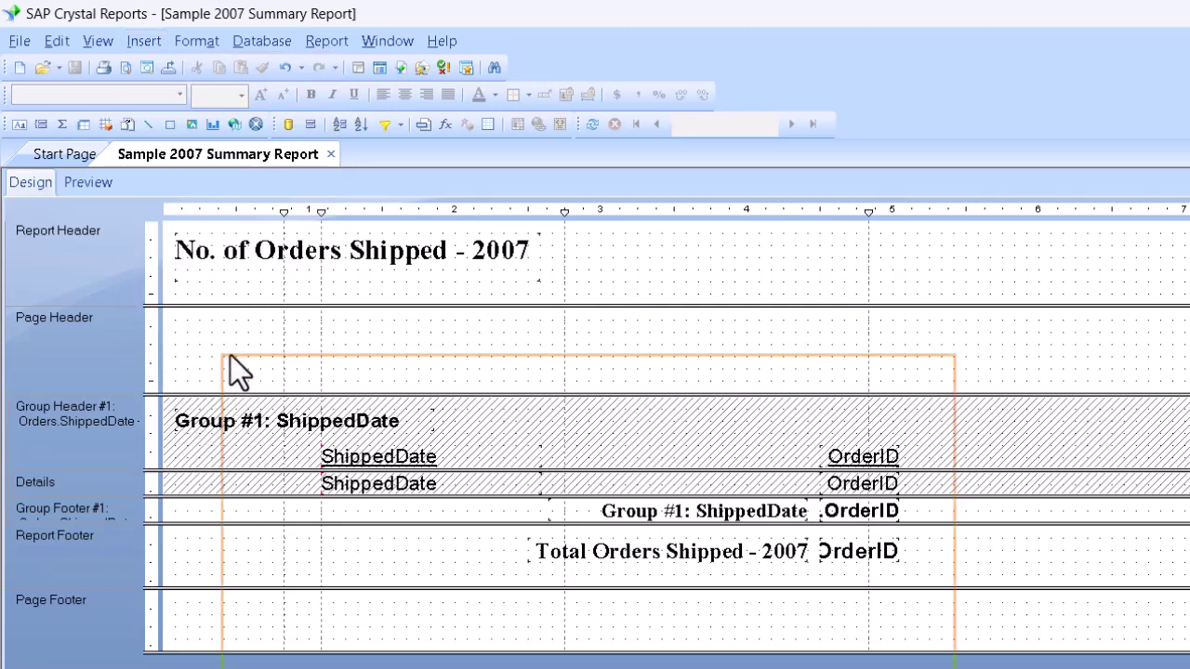
{"action": "left_click", "coordinate": [562, 233]}
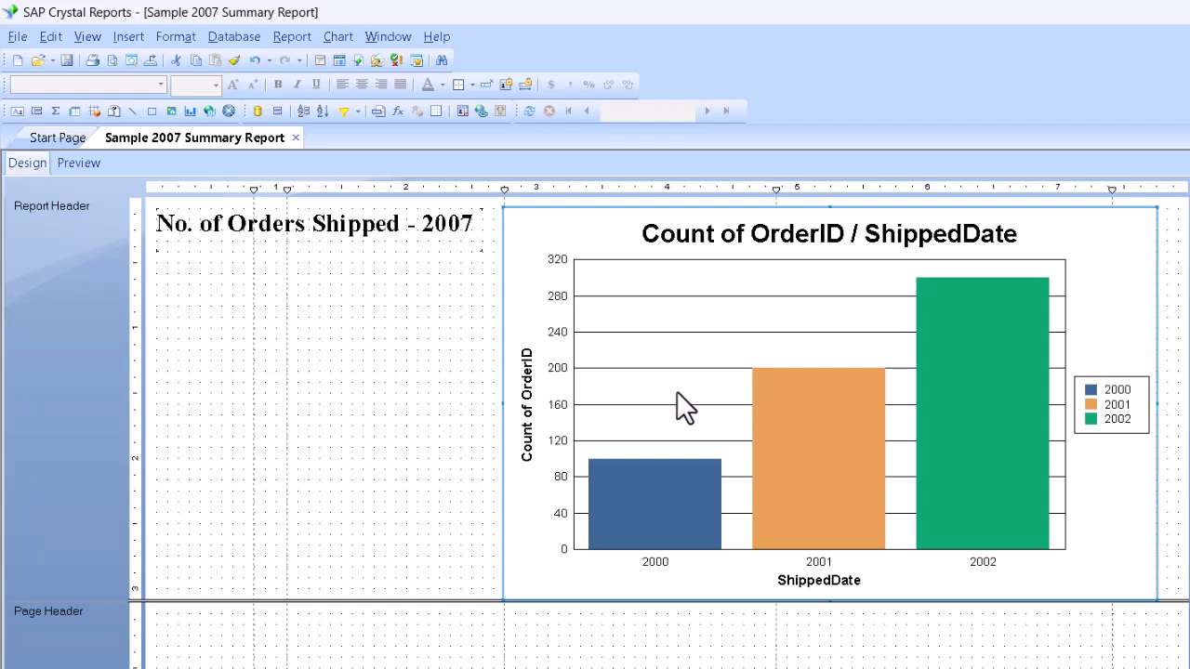
{"action": "left_click", "coordinate": [79, 164]}
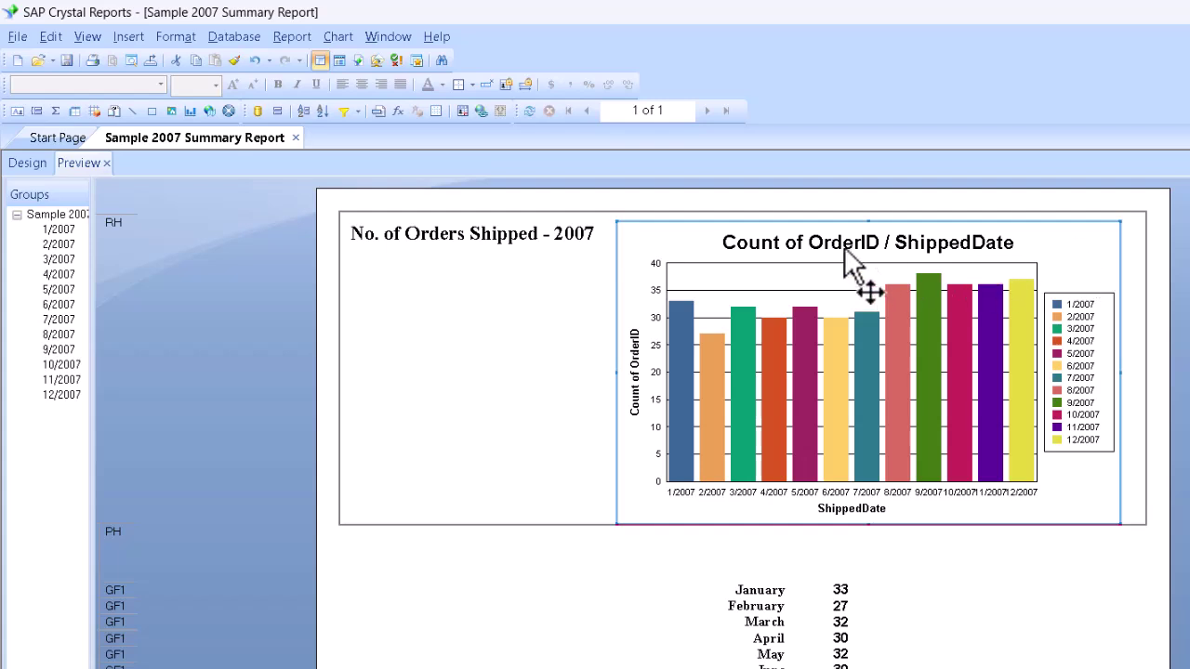
- In Chart Expert's Text tab, replace the auto chart title with 'Orders Shipped by Month'
{"action": "right_click", "coordinate": [1080, 235]}
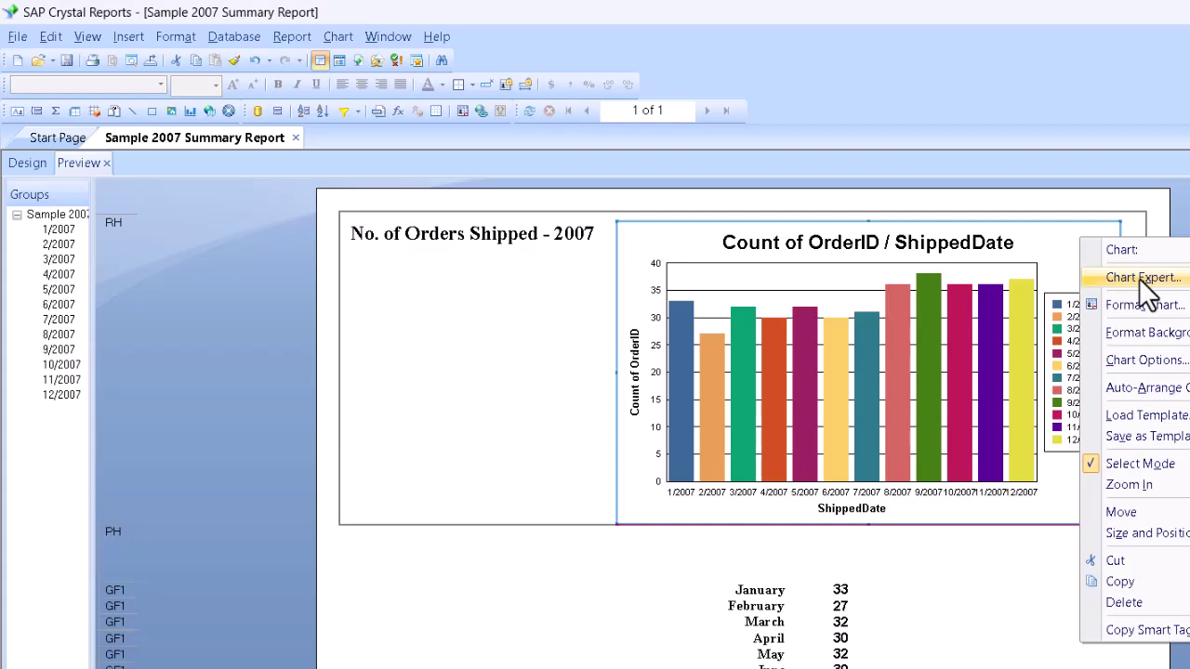
{"action": "left_click", "coordinate": [1139, 278]}
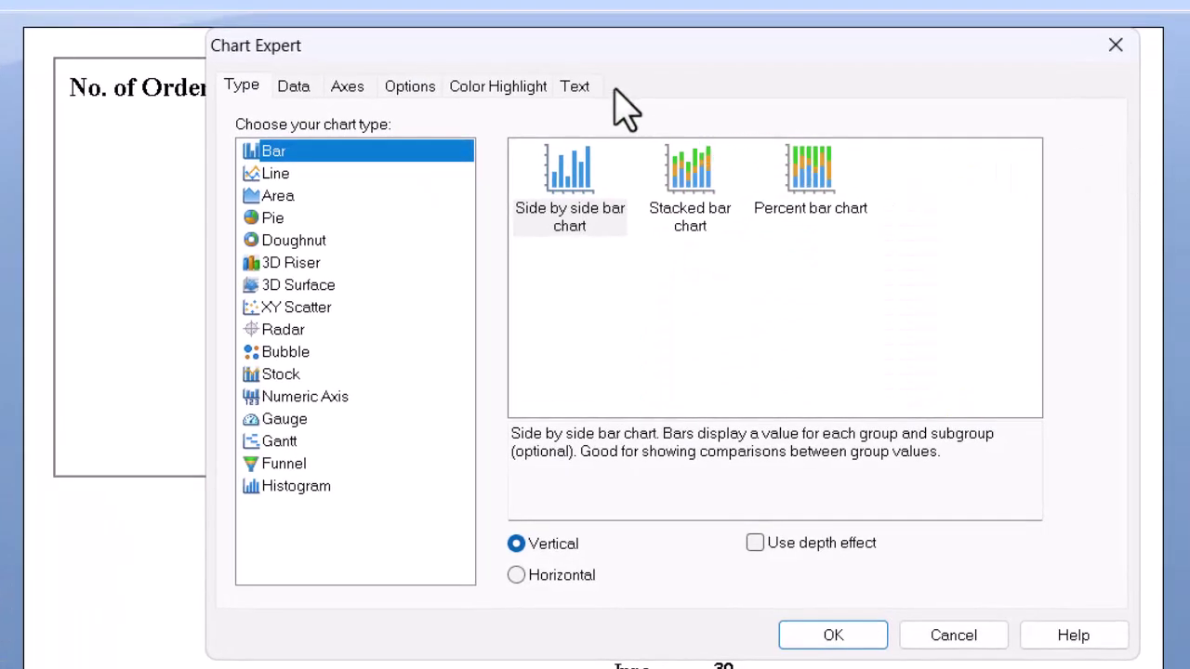
{"action": "left_click", "coordinate": [576, 86]}
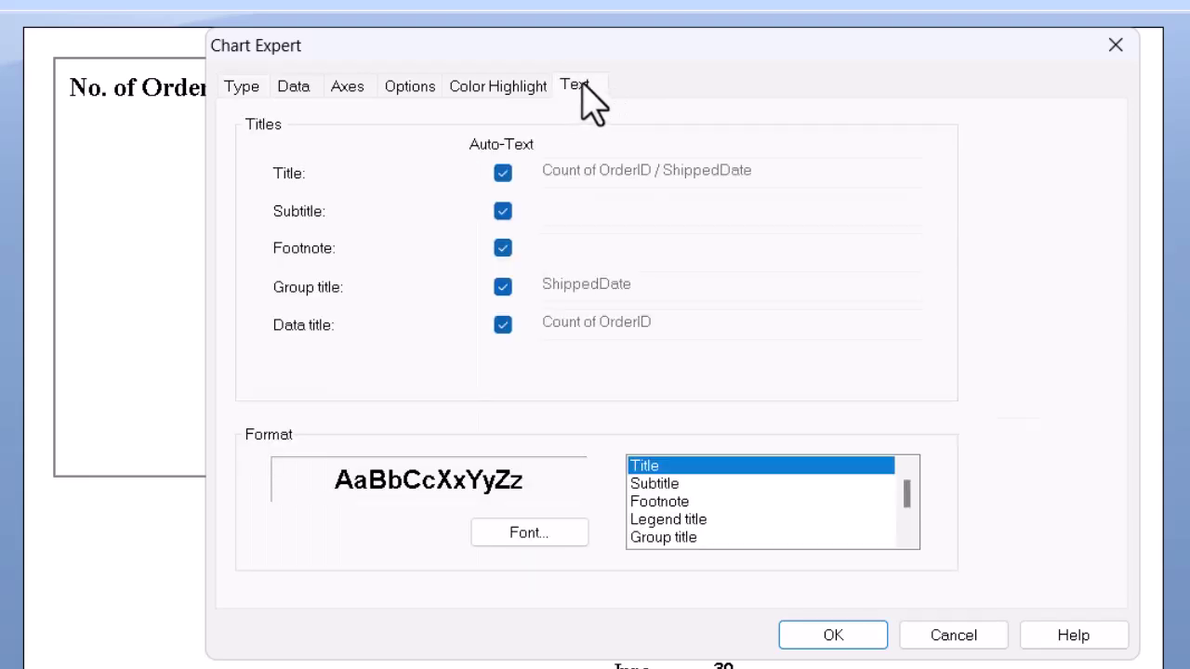
{"action": "left_click_drag", "start_coordinate": [665, 47], "coordinate": [880, 276]}
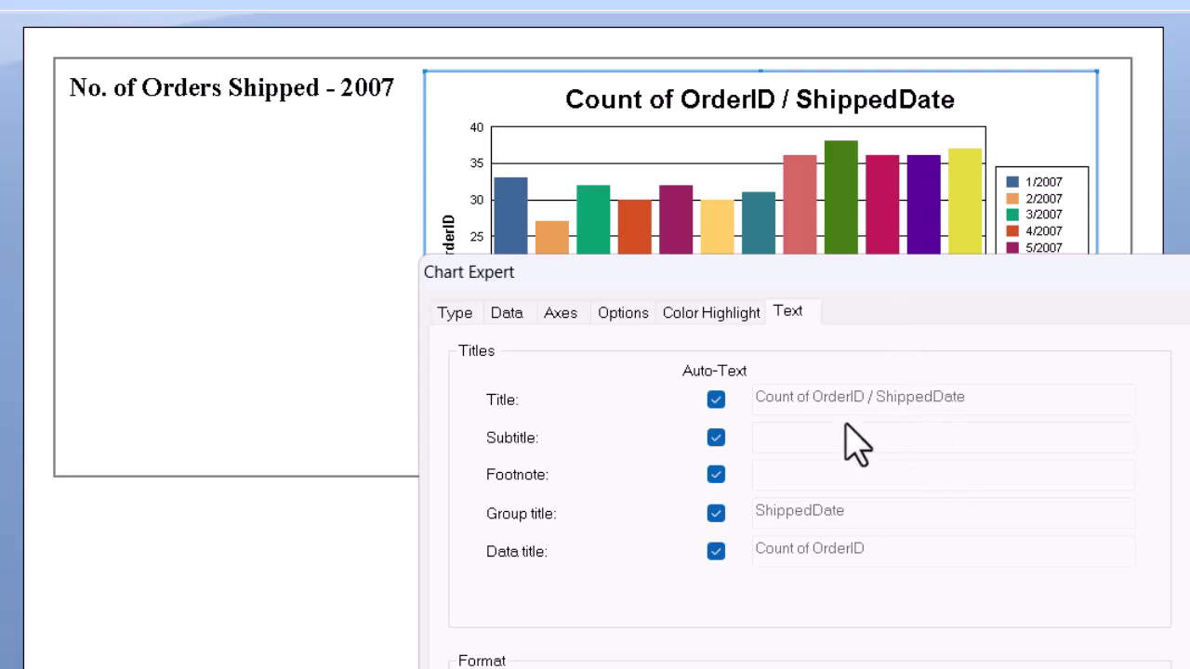
{"action": "left_click", "coordinate": [714, 401]}
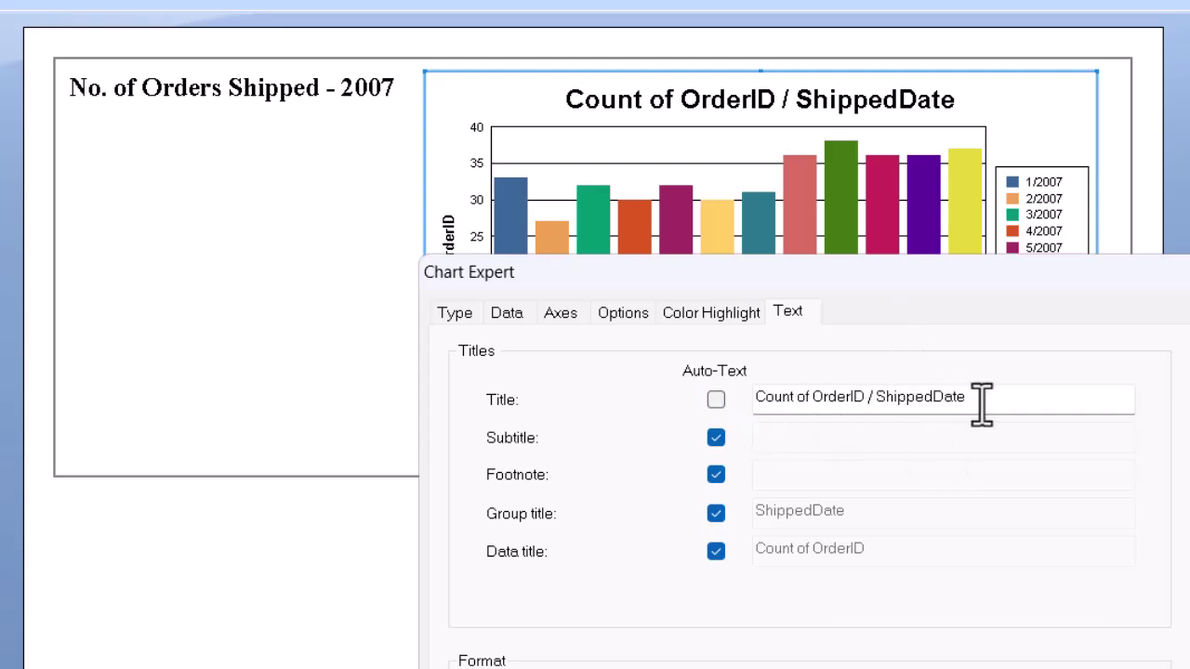
{"action": "left_click_drag", "start_coordinate": [999, 401], "coordinate": [715, 381]}
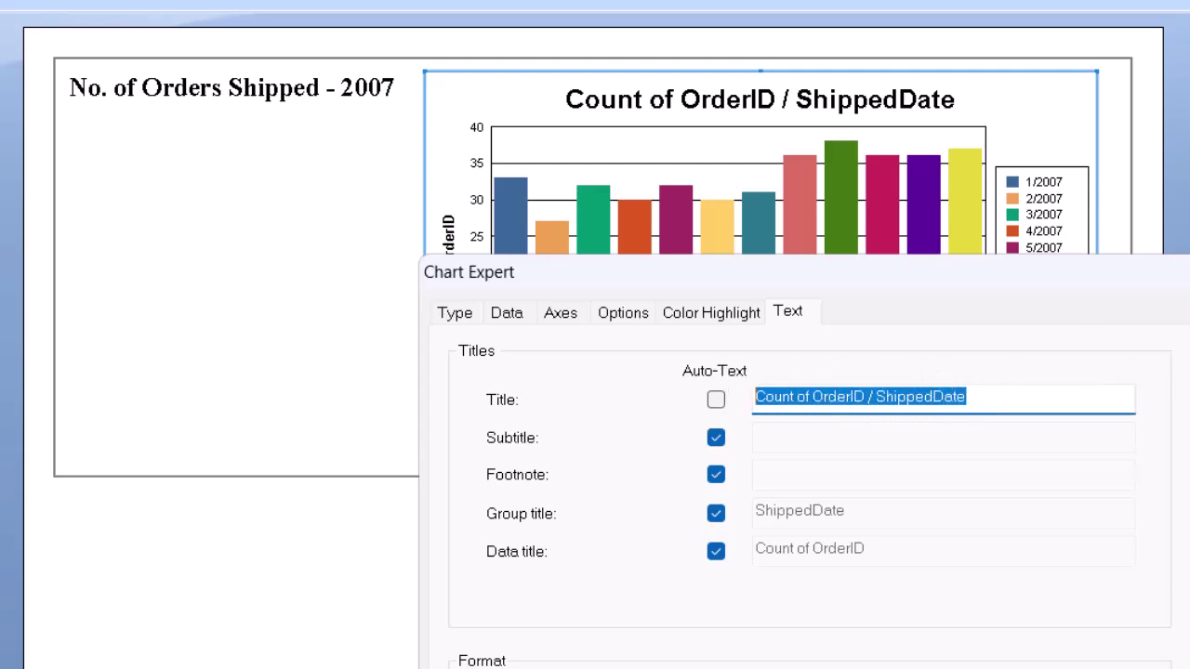
{"action": "type", "text": "Orders"}
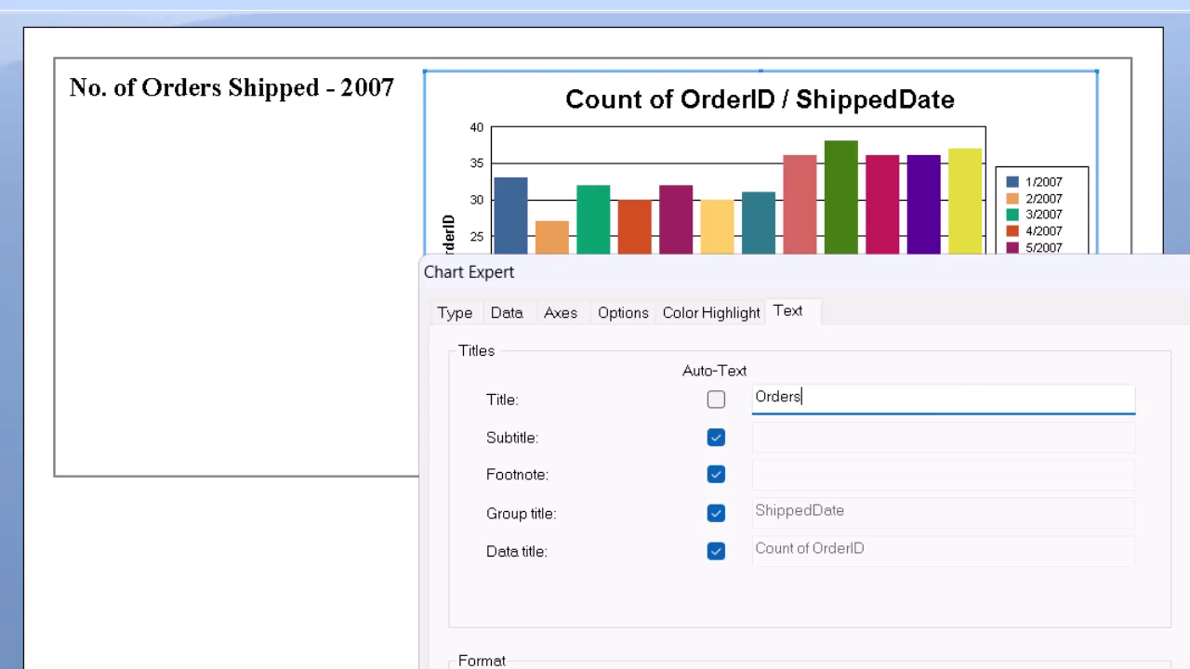
{"action": "type", "text": " Shipped by"}
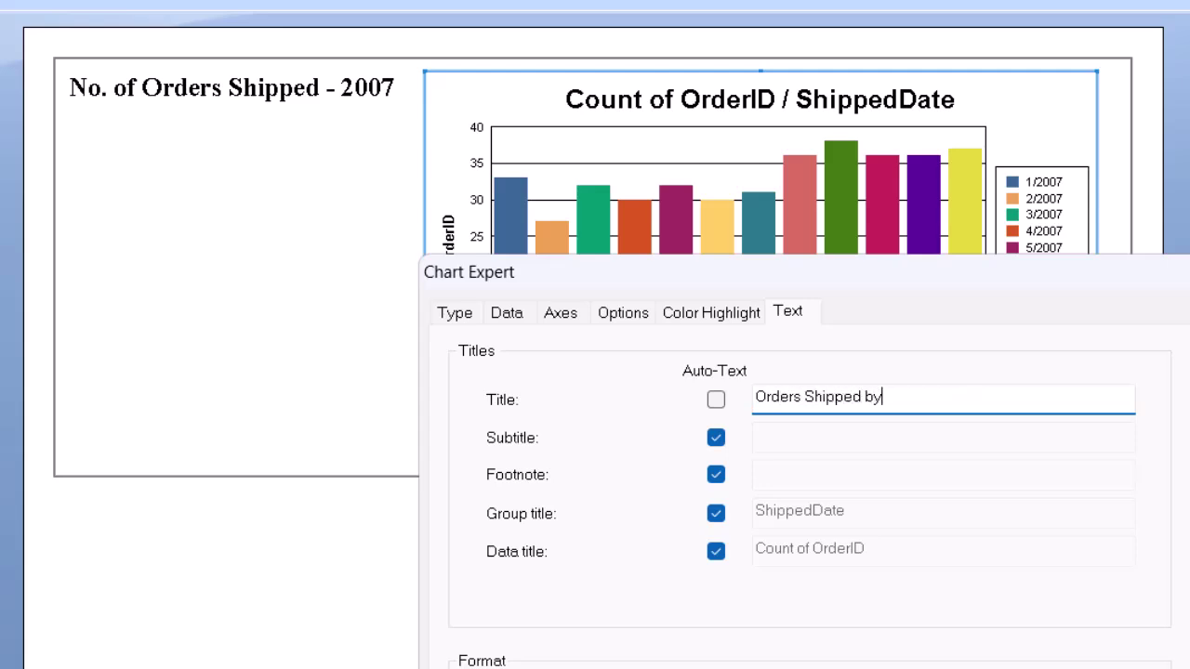
{"action": "type", "text": " Motnth"}
- Set the group title to 'Month' and the data title to 'Number of Orders'
{"action": "left_click", "coordinate": [715, 514]}
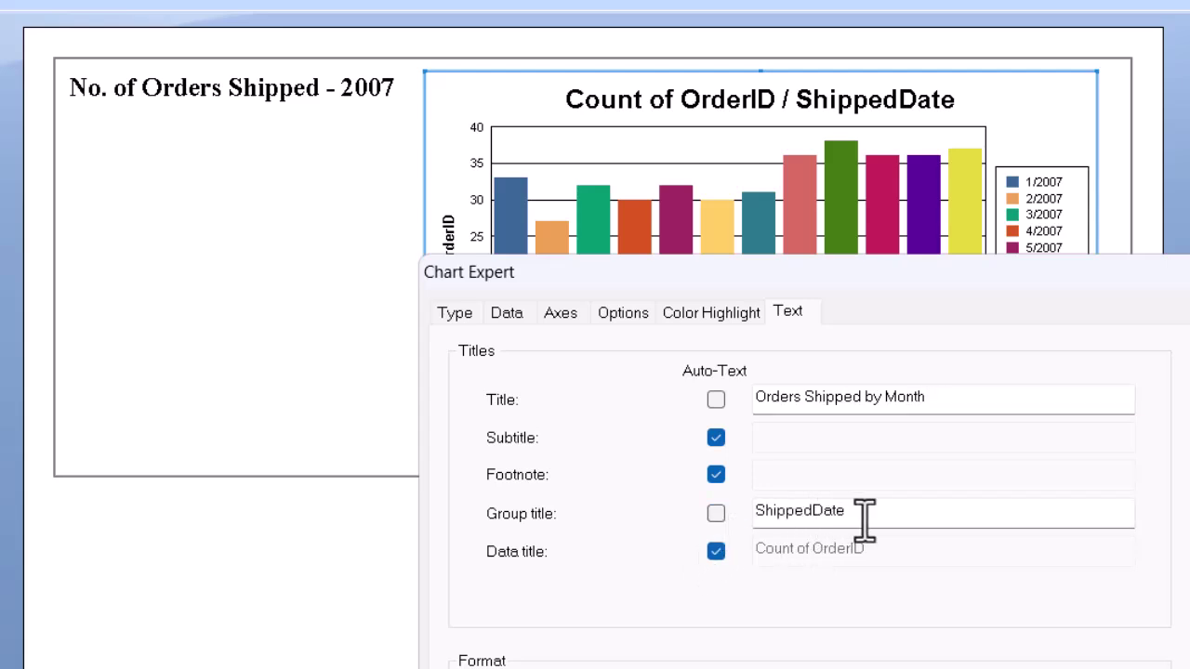
{"action": "left_click_drag", "start_coordinate": [862, 513], "coordinate": [759, 510]}
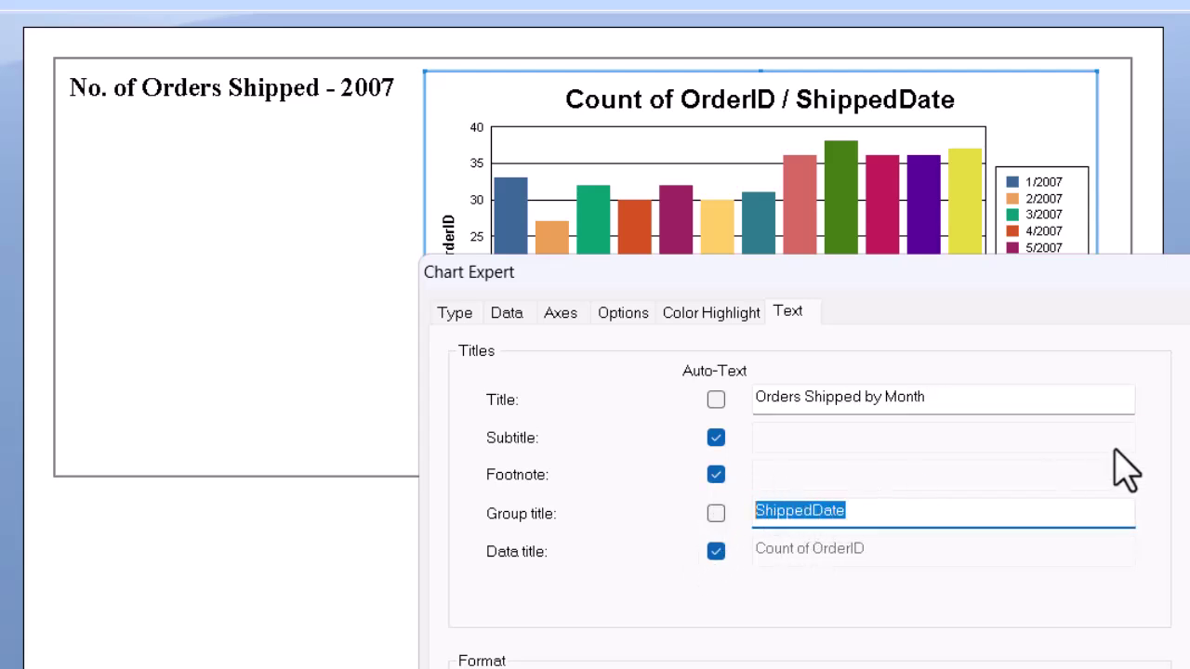
{"action": "type", "text": "Month"}
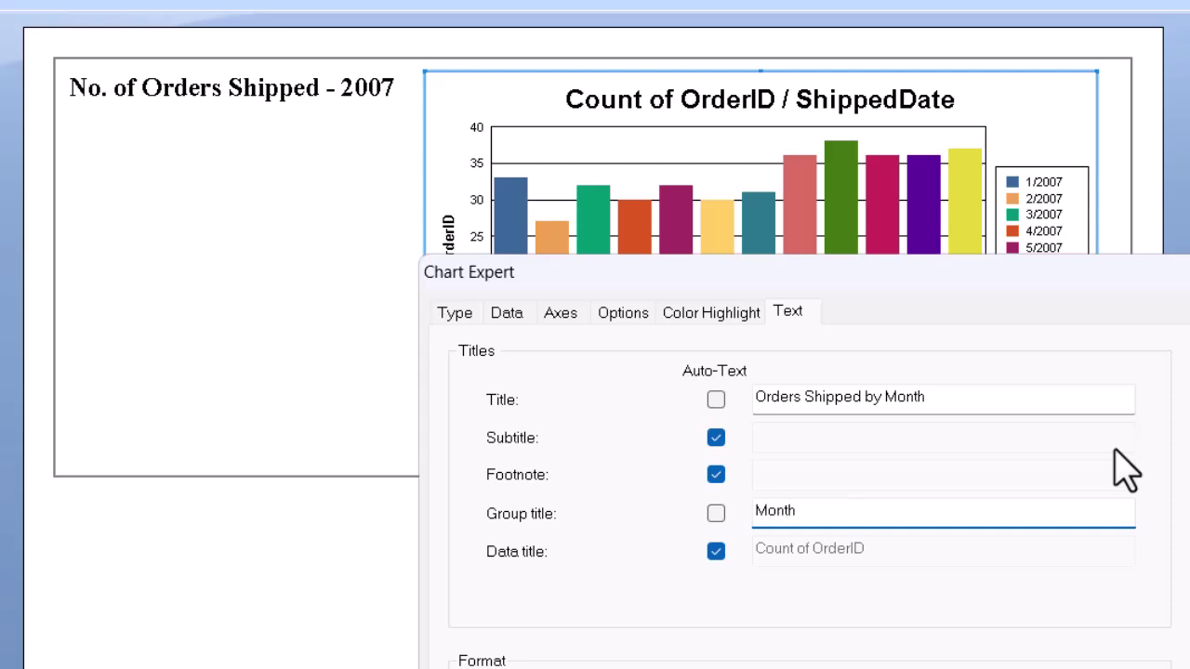
{"action": "left_click", "coordinate": [716, 552]}
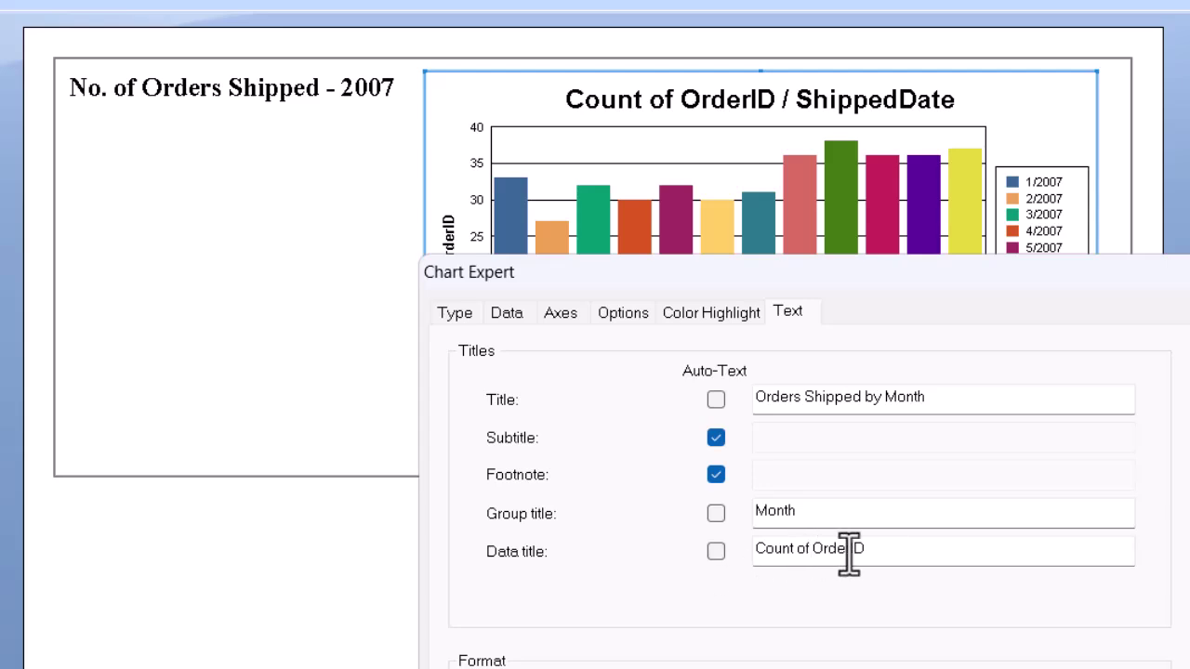
{"action": "left_click_drag", "start_coordinate": [873, 552], "coordinate": [758, 558]}
{"action": "type", "text": "Number"}
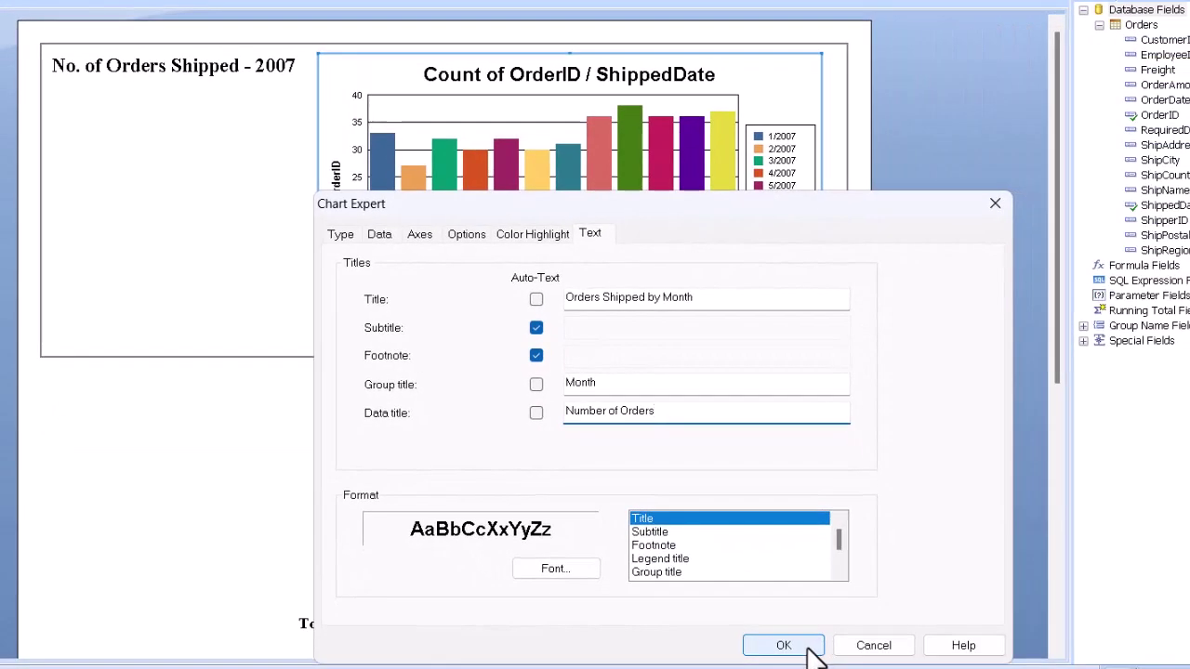
{"action": "left_click", "coordinate": [807, 651]}
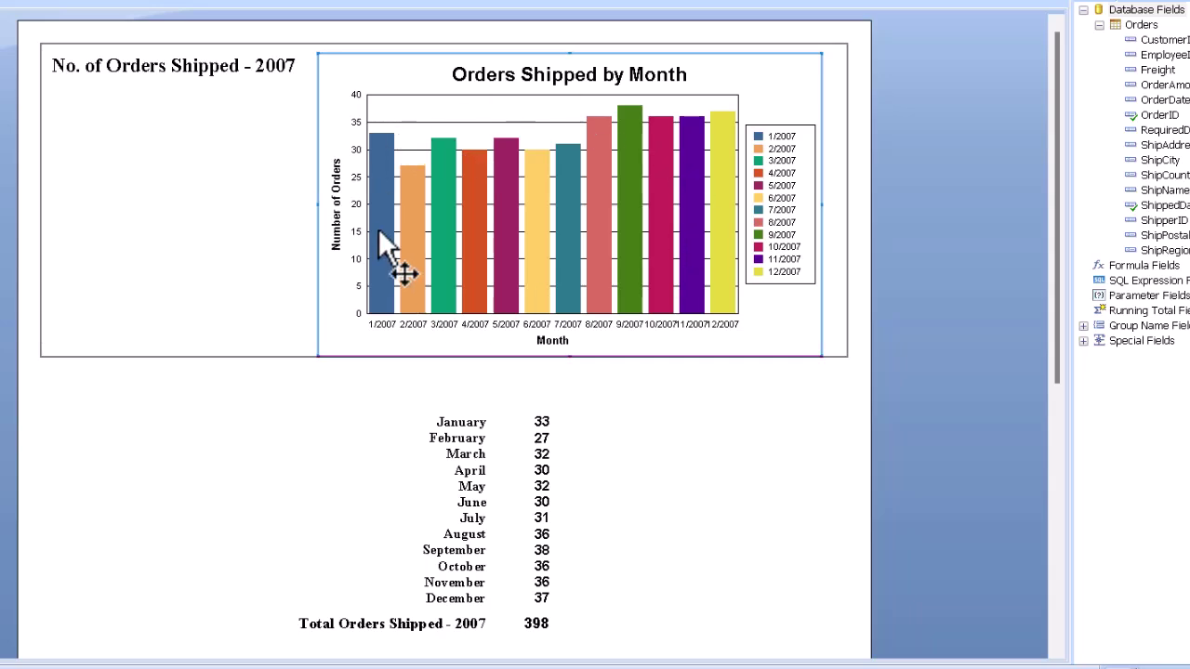
- Fix the chart's value axis range at 25 to 40 with manual divisions
{"action": "right_click", "coordinate": [773, 80]}
{"action": "left_click", "coordinate": [811, 121]}
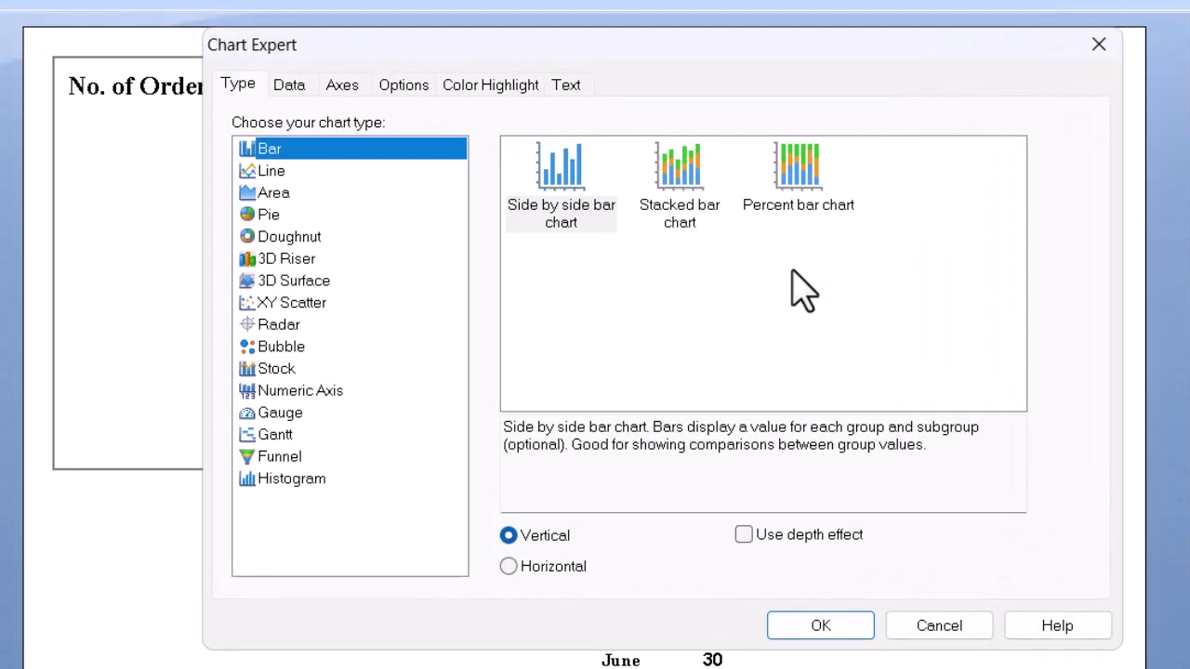
{"action": "left_click_drag", "start_coordinate": [671, 52], "coordinate": [1189, 138]}
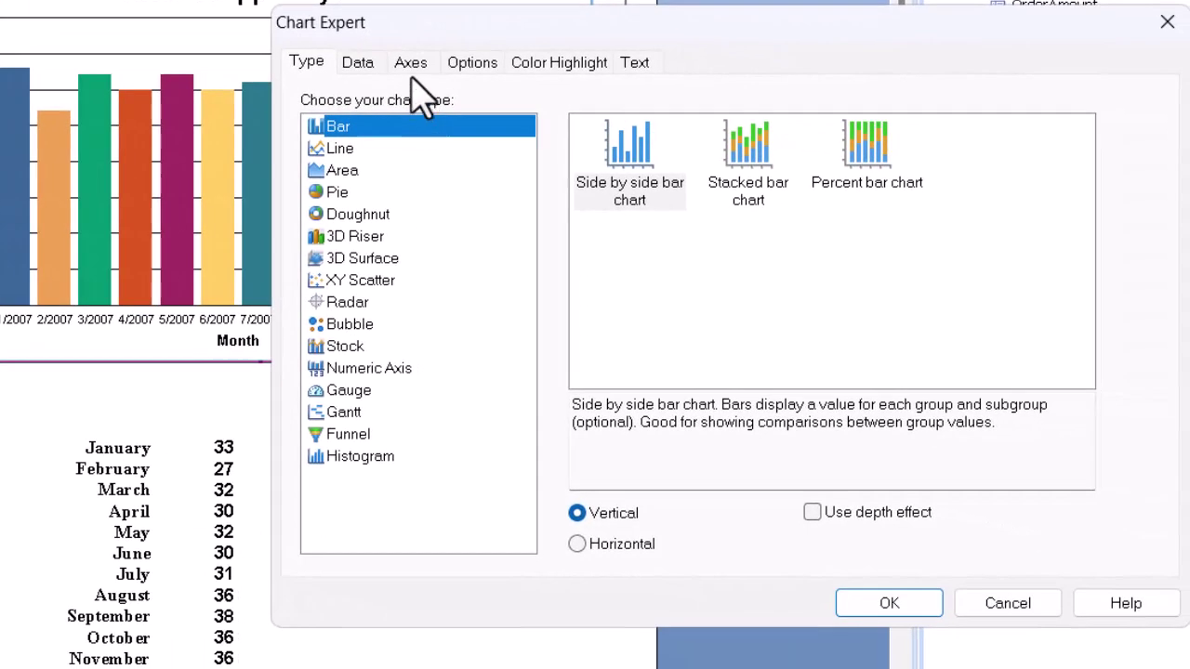
{"action": "left_click", "coordinate": [412, 65]}
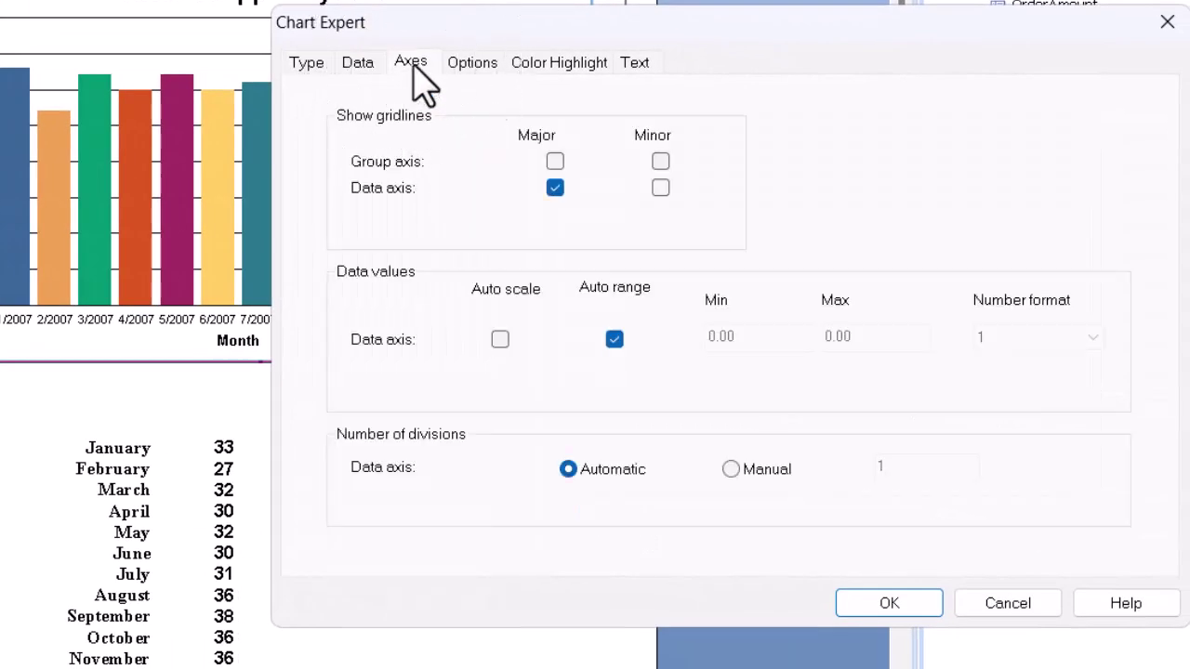
{"action": "left_click", "coordinate": [614, 340]}
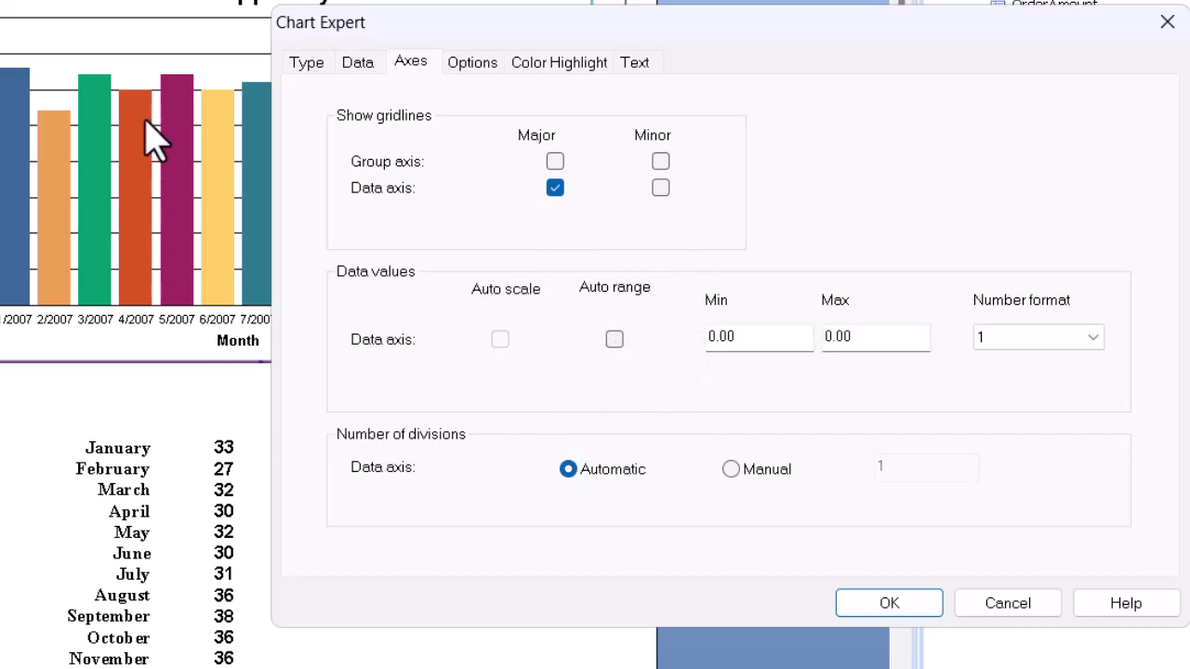
{"action": "left_click_drag", "start_coordinate": [736, 337], "coordinate": [686, 349]}
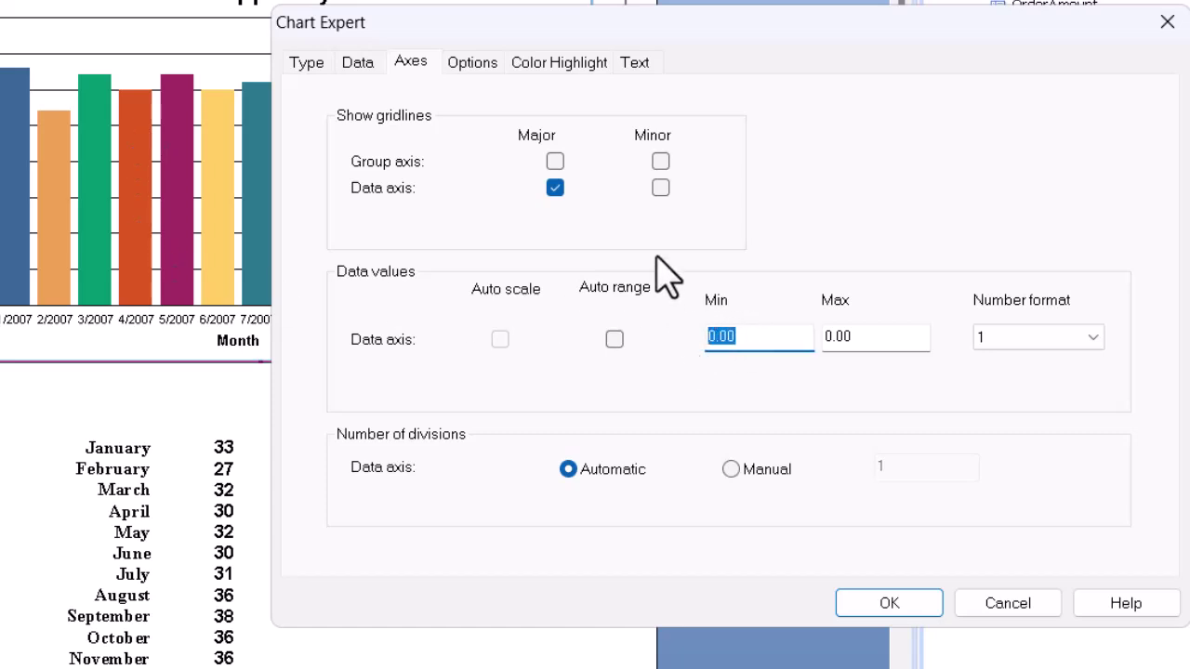
{"action": "type", "text": "25"}
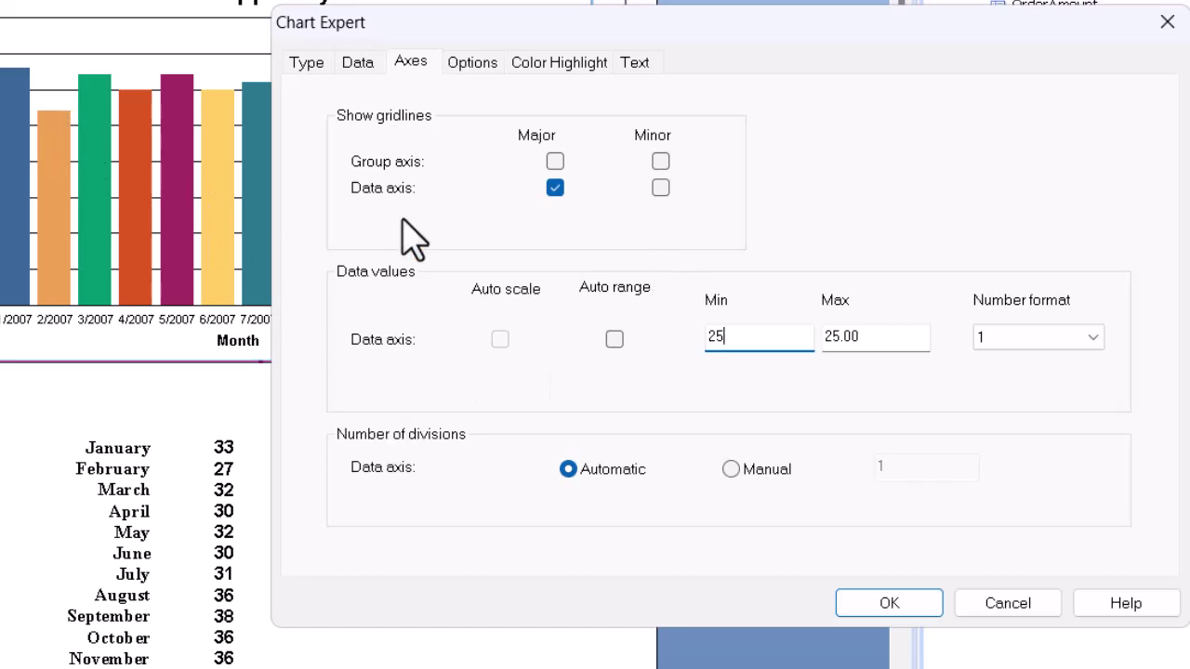
{"action": "double_click", "coordinate": [866, 342]}
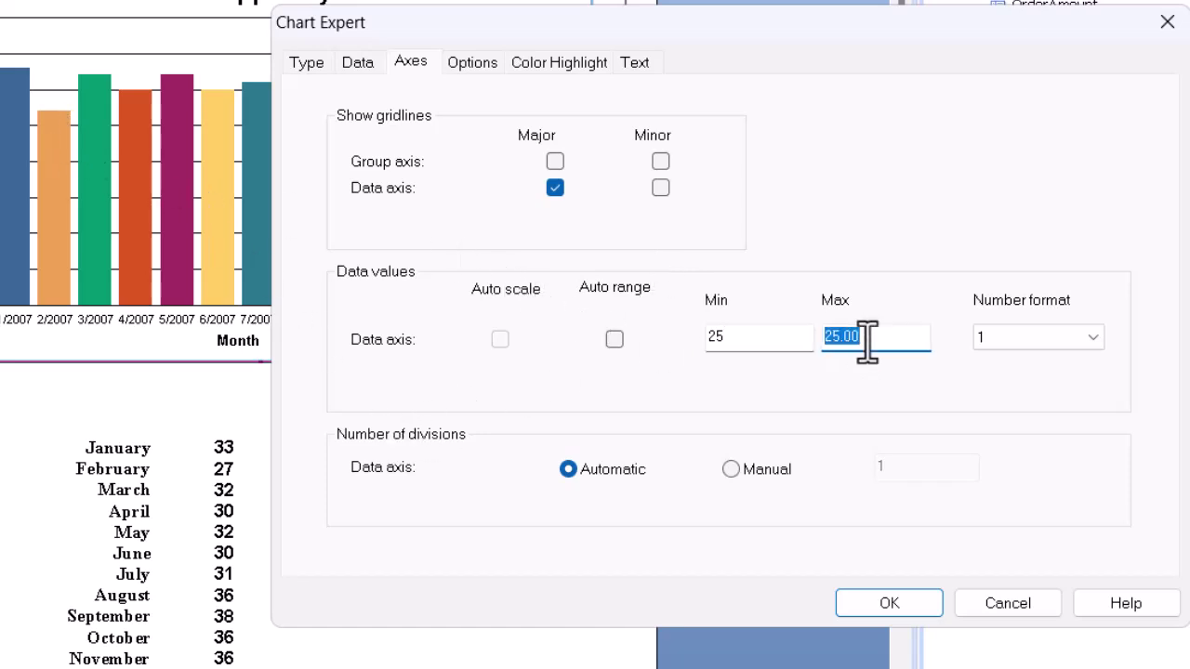
{"action": "type", "text": "40"}
{"action": "left_click", "coordinate": [734, 476]}
{"action": "left_click_drag", "start_coordinate": [917, 468], "coordinate": [865, 468]}
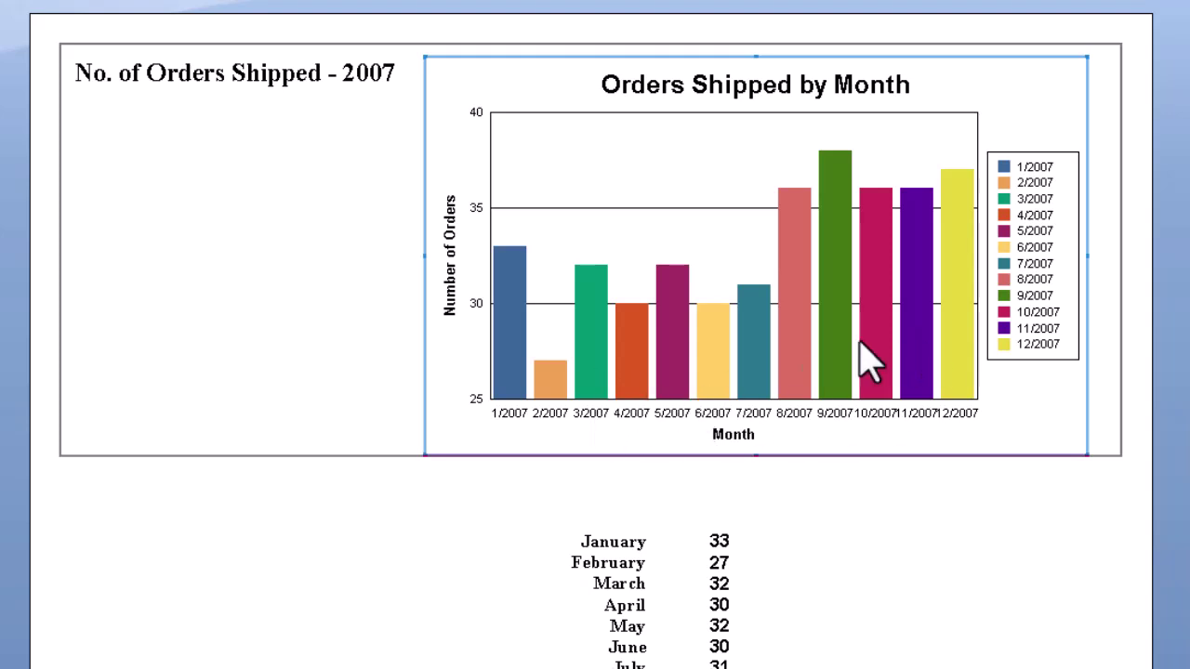
- Turn off the chart legend in Chart Expert's Options tab
{"action": "right_click", "coordinate": [1028, 93]}
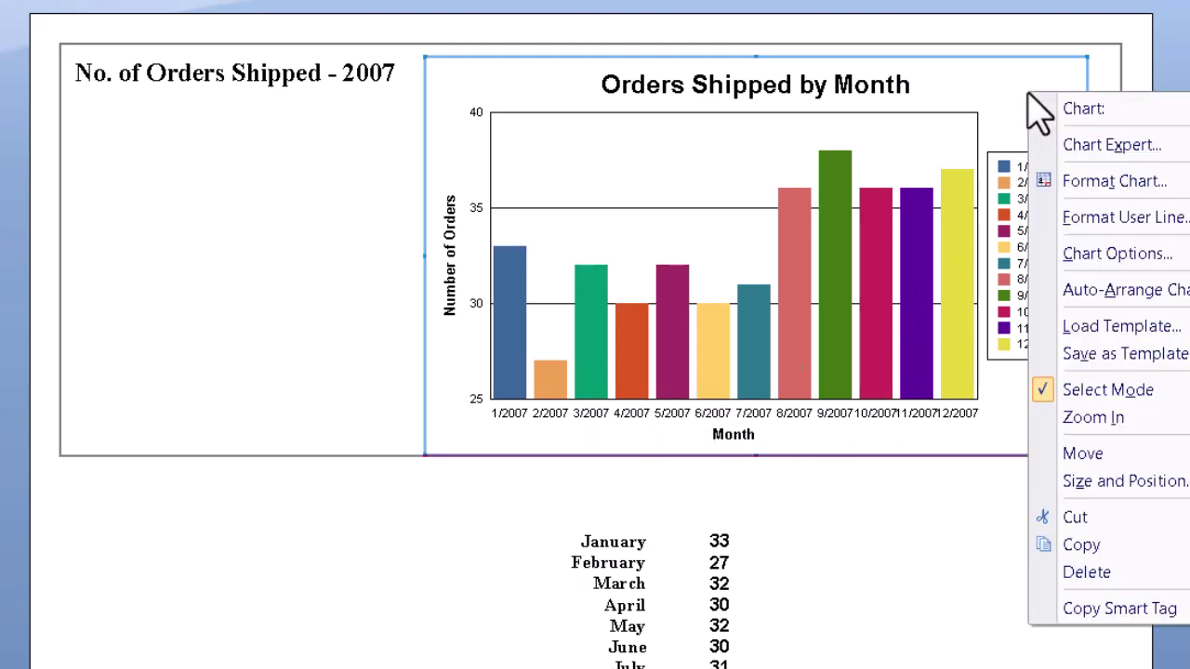
{"action": "left_click", "coordinate": [1097, 145]}
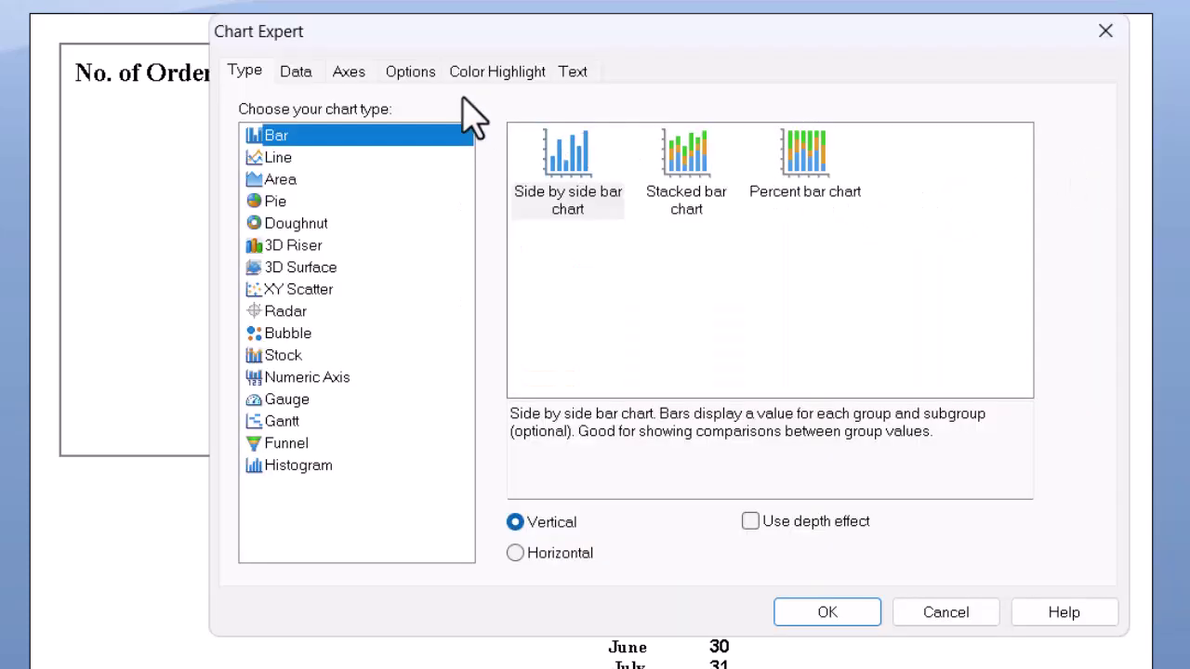
{"action": "left_click", "coordinate": [410, 72]}
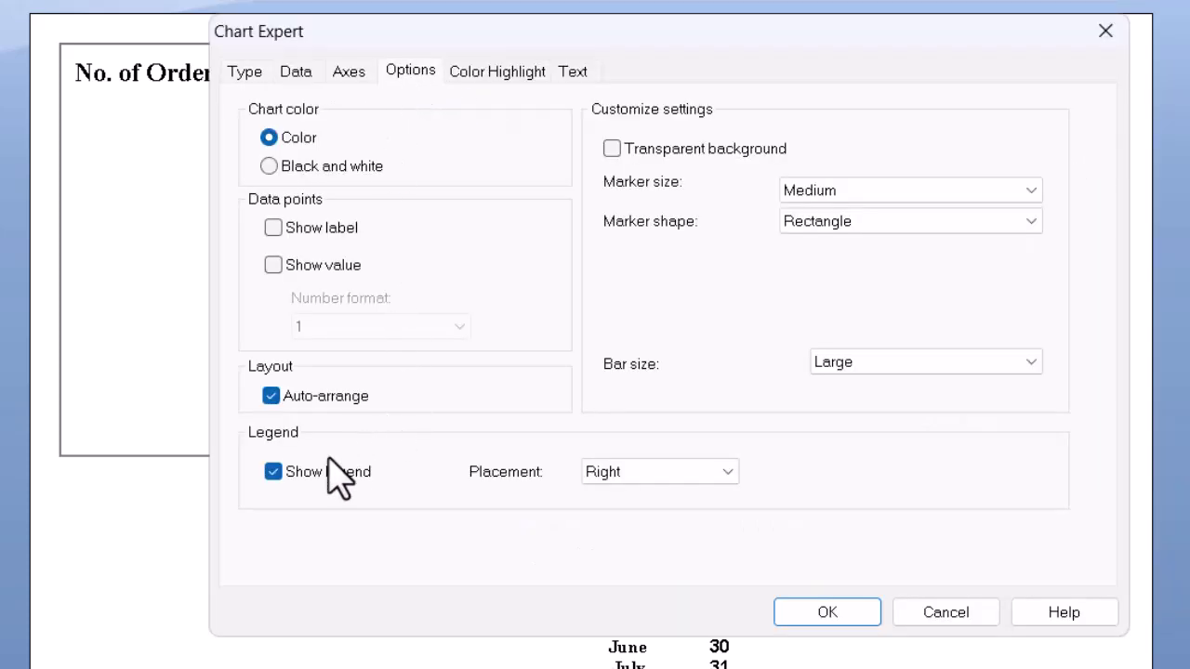
{"action": "left_click", "coordinate": [321, 488]}
{"action": "left_click", "coordinate": [323, 490]}
{"action": "left_click", "coordinate": [321, 488]}
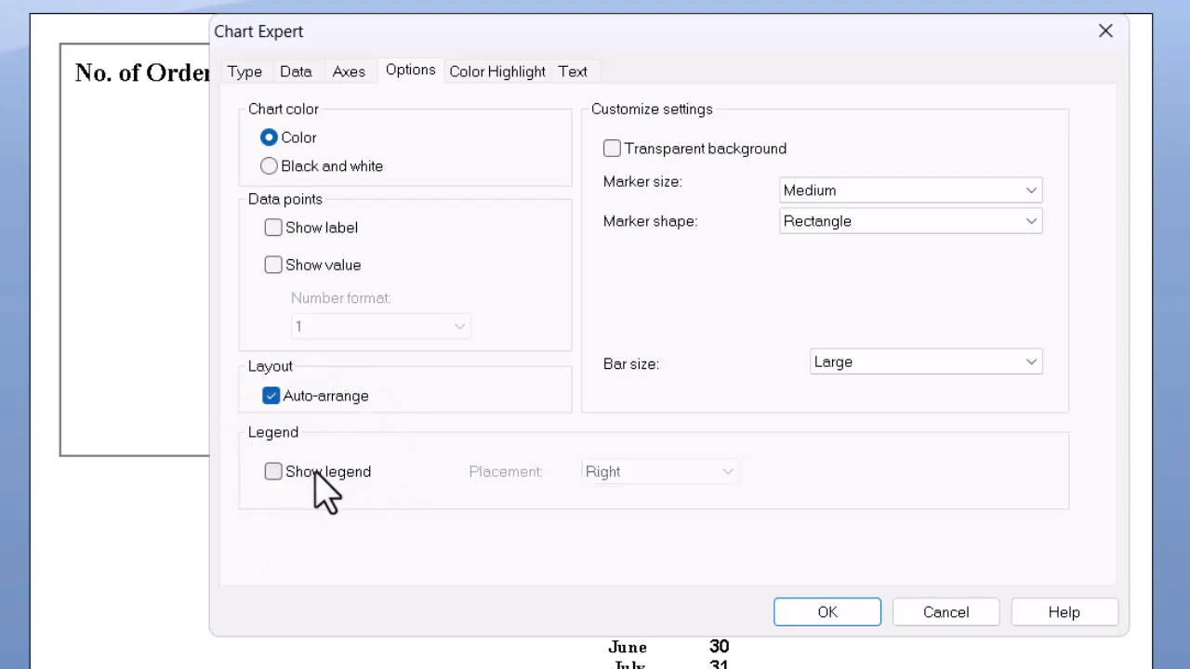
- Enable the depth effect for the vertical side-by-side bar chart
{"action": "left_click", "coordinate": [250, 77]}
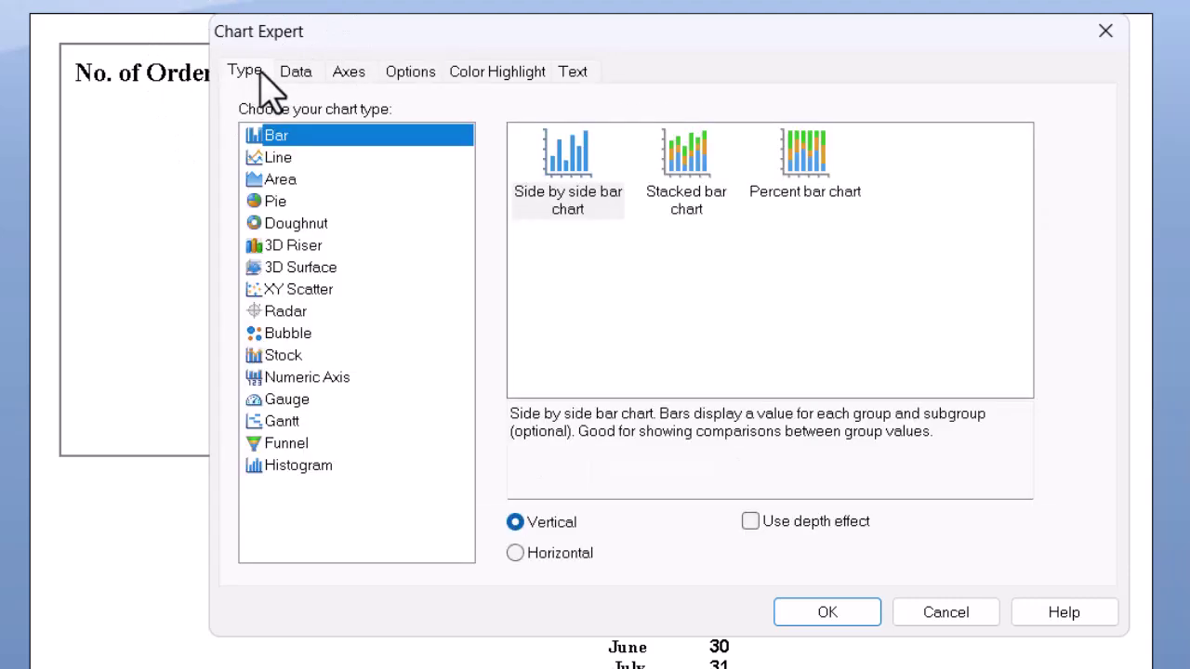
{"action": "left_click", "coordinate": [562, 238]}
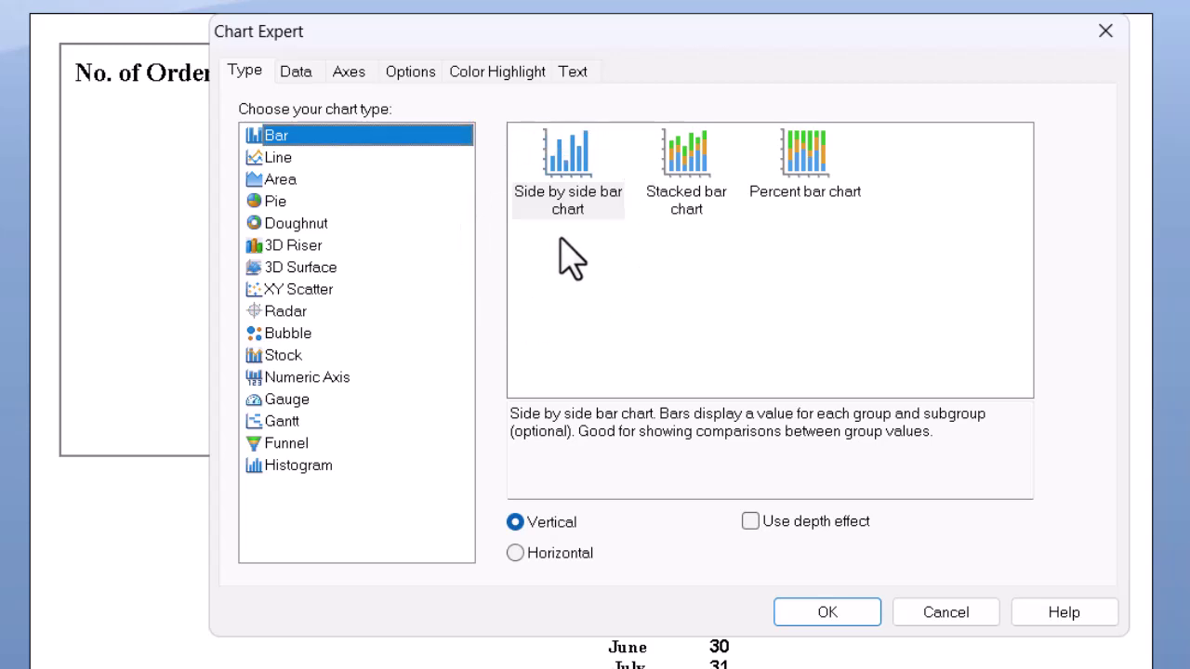
{"action": "left_click", "coordinate": [751, 523]}
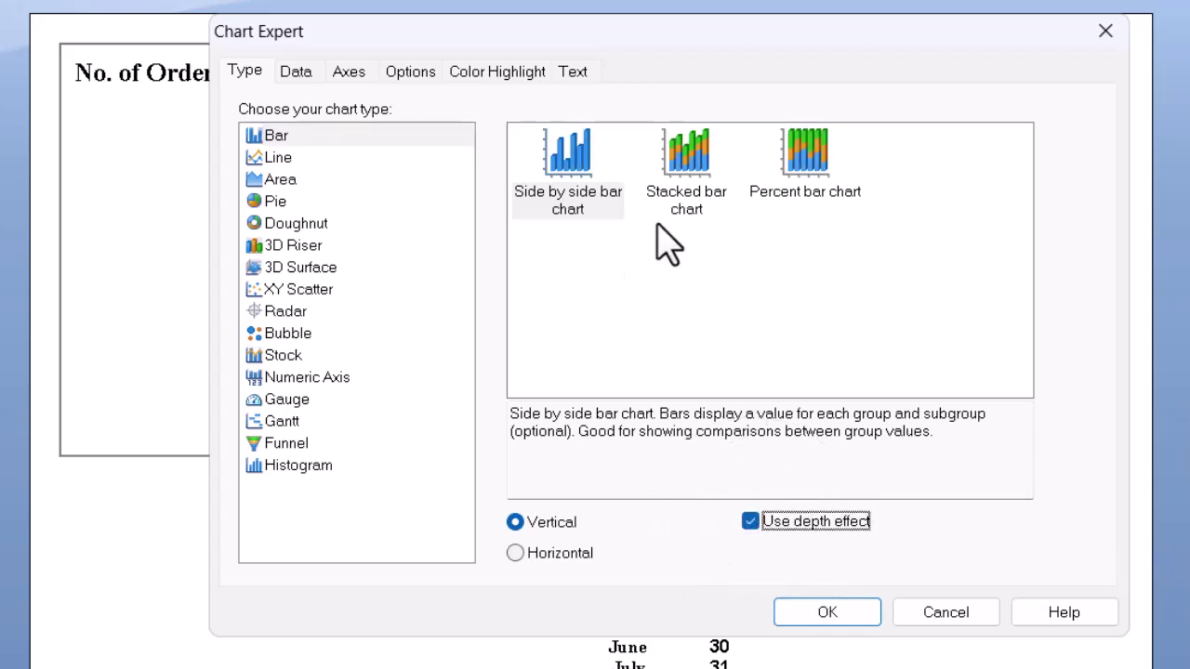
{"action": "left_click", "coordinate": [827, 616]}
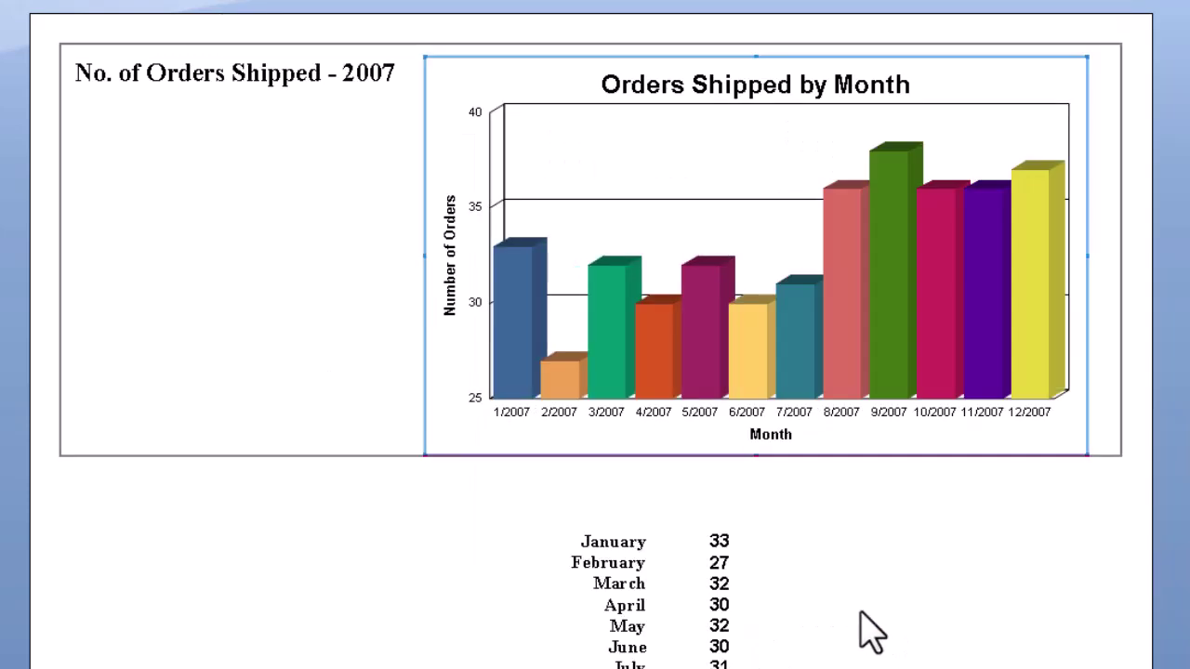